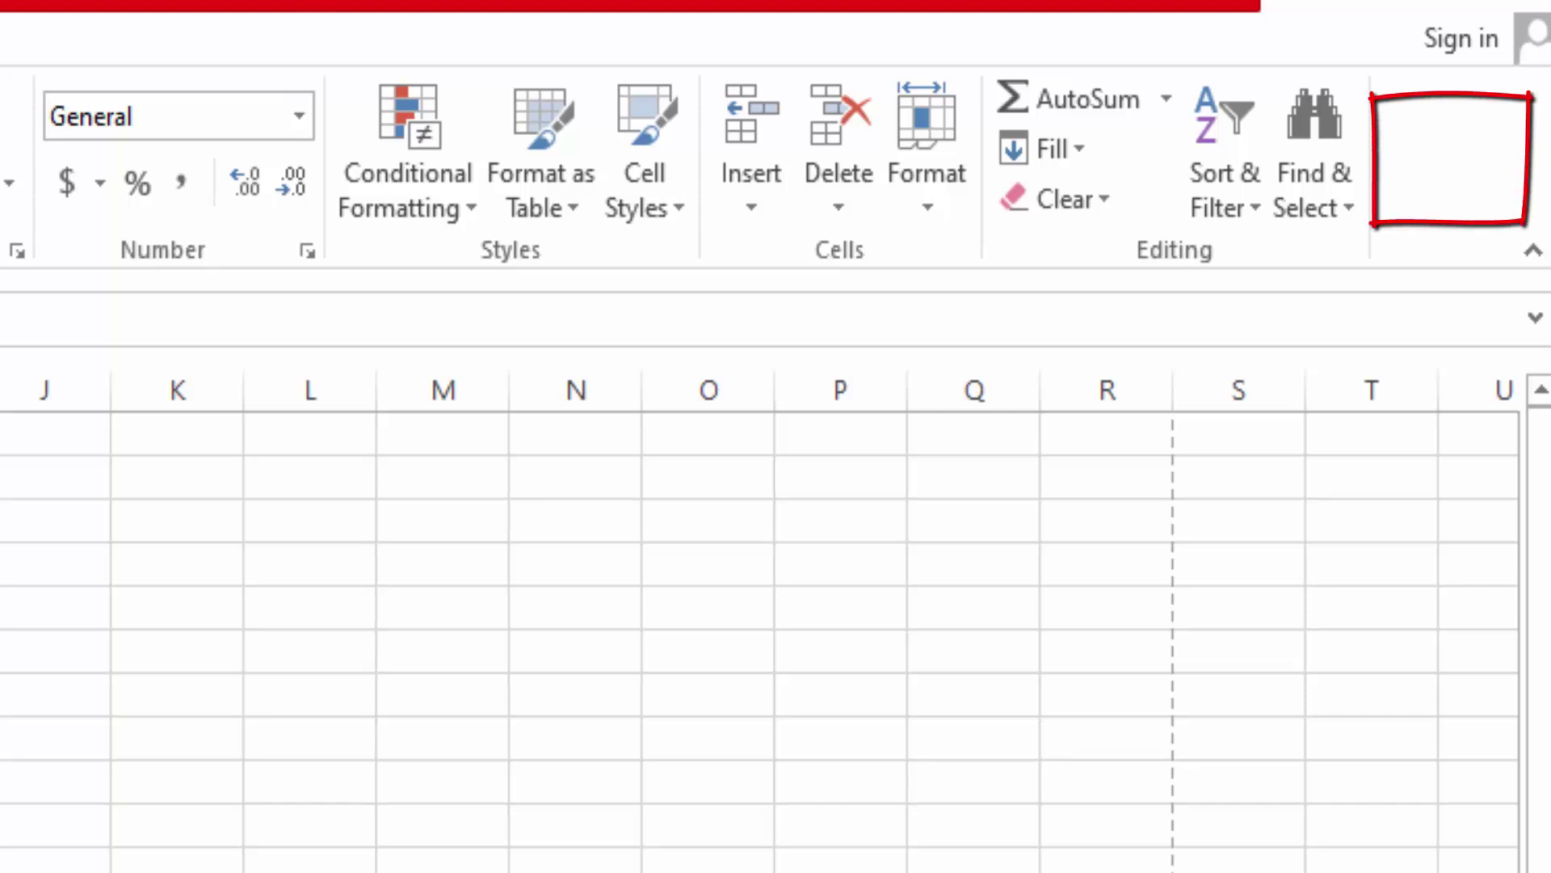
# Open Excel Options from the ribbon's Customize the Ribbon menu and go to the Advanced page
pyautogui.rightClick(1420, 142)
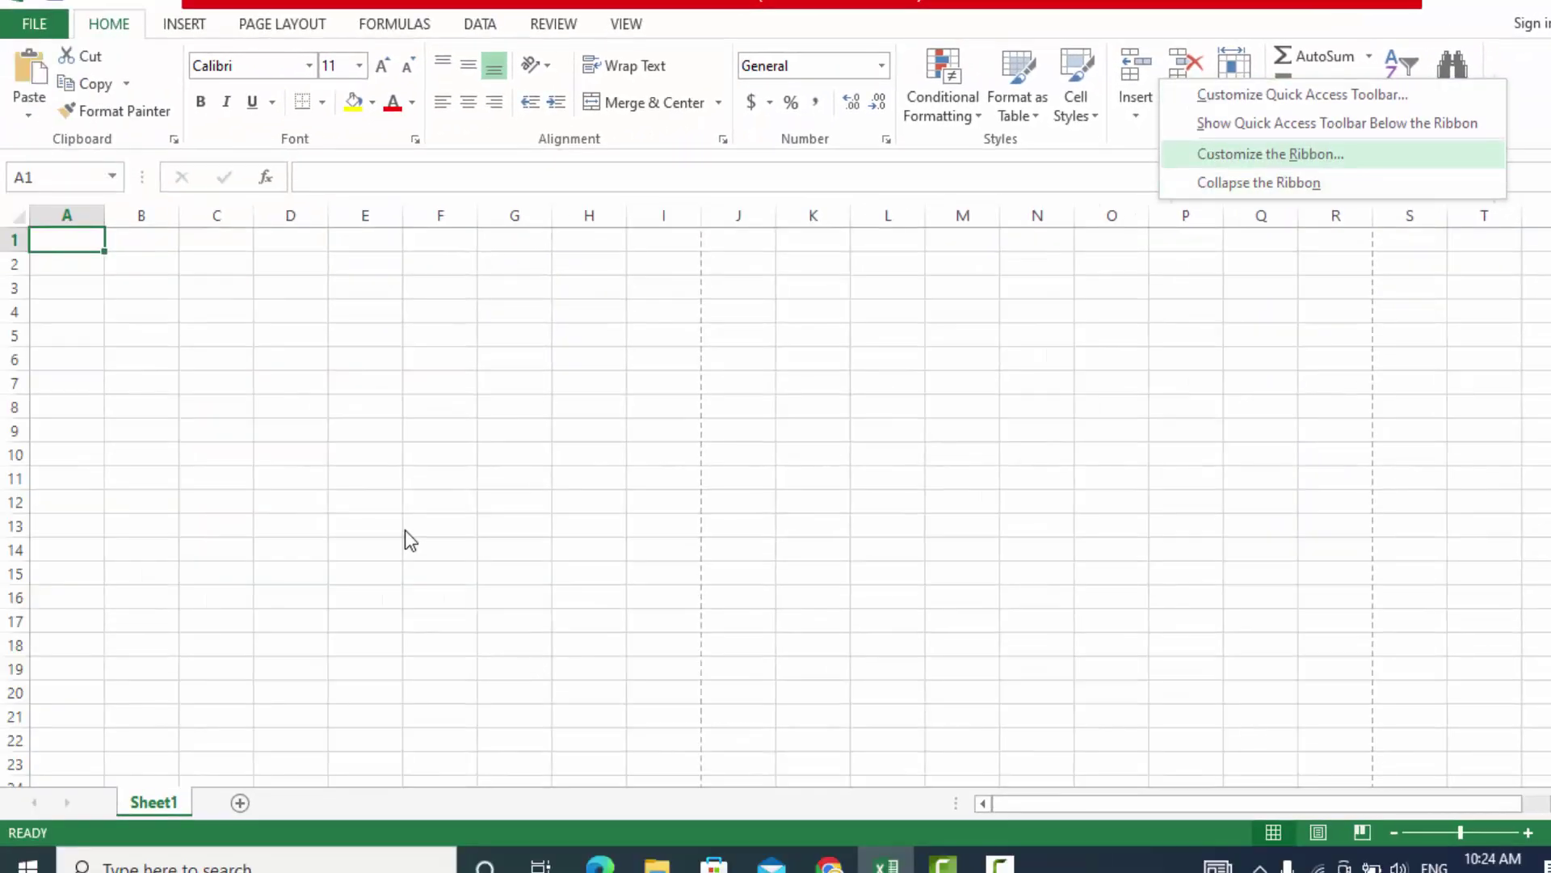
pyautogui.press('Return')
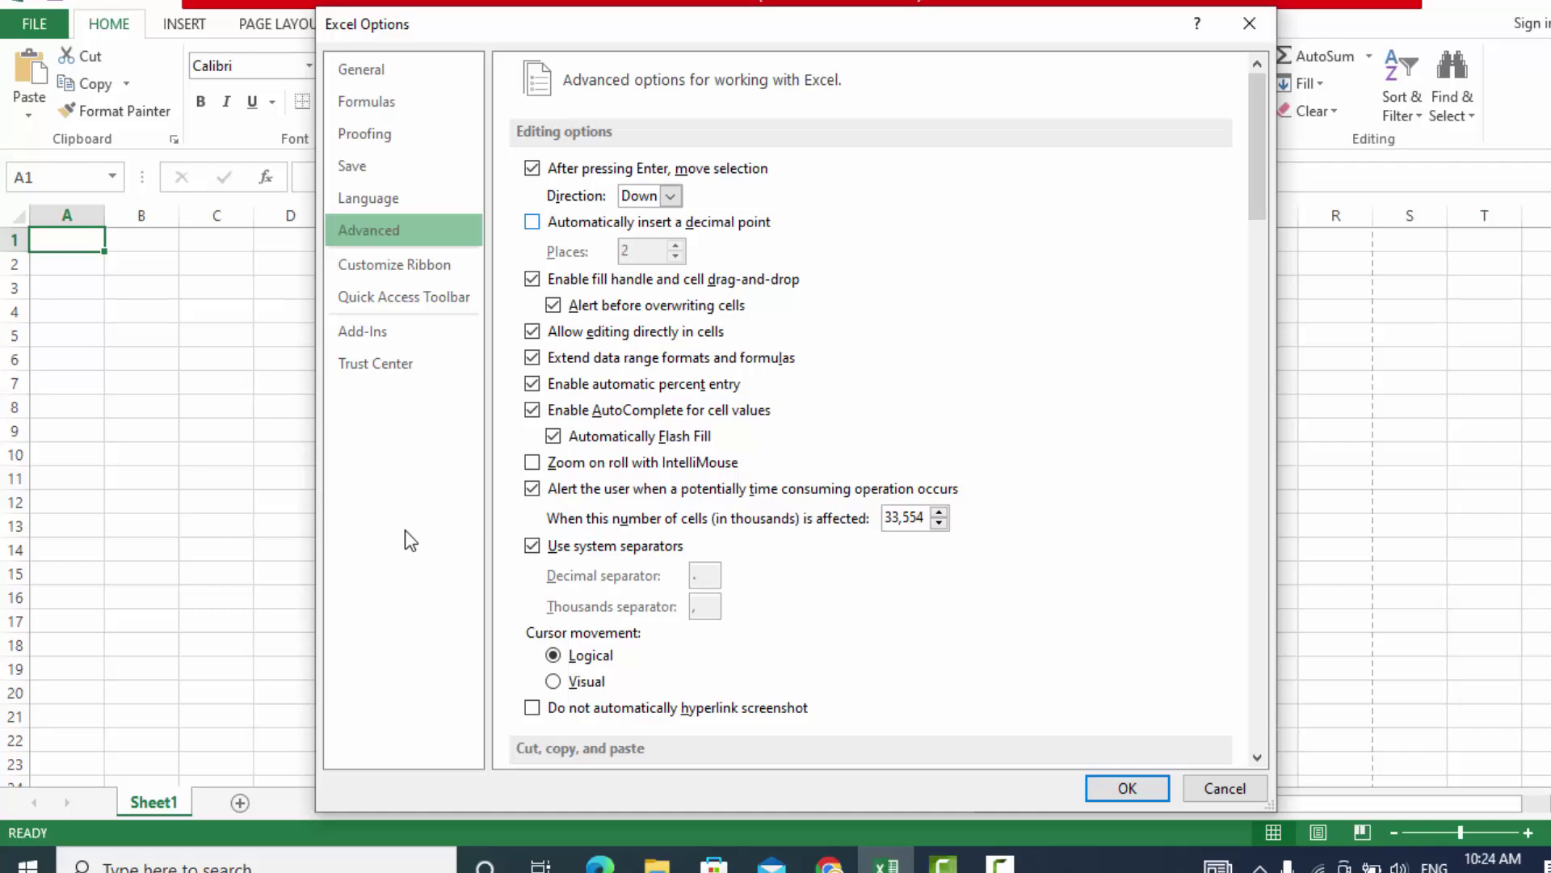
# Uncheck 'Scale content for A4 or 8.5 x 11" paper sizes' under the General section of Advanced options
pyautogui.scroll(-1, 405, 530)
pyautogui.scroll(-3, 406, 530)
pyautogui.scroll(-3, 405, 530)
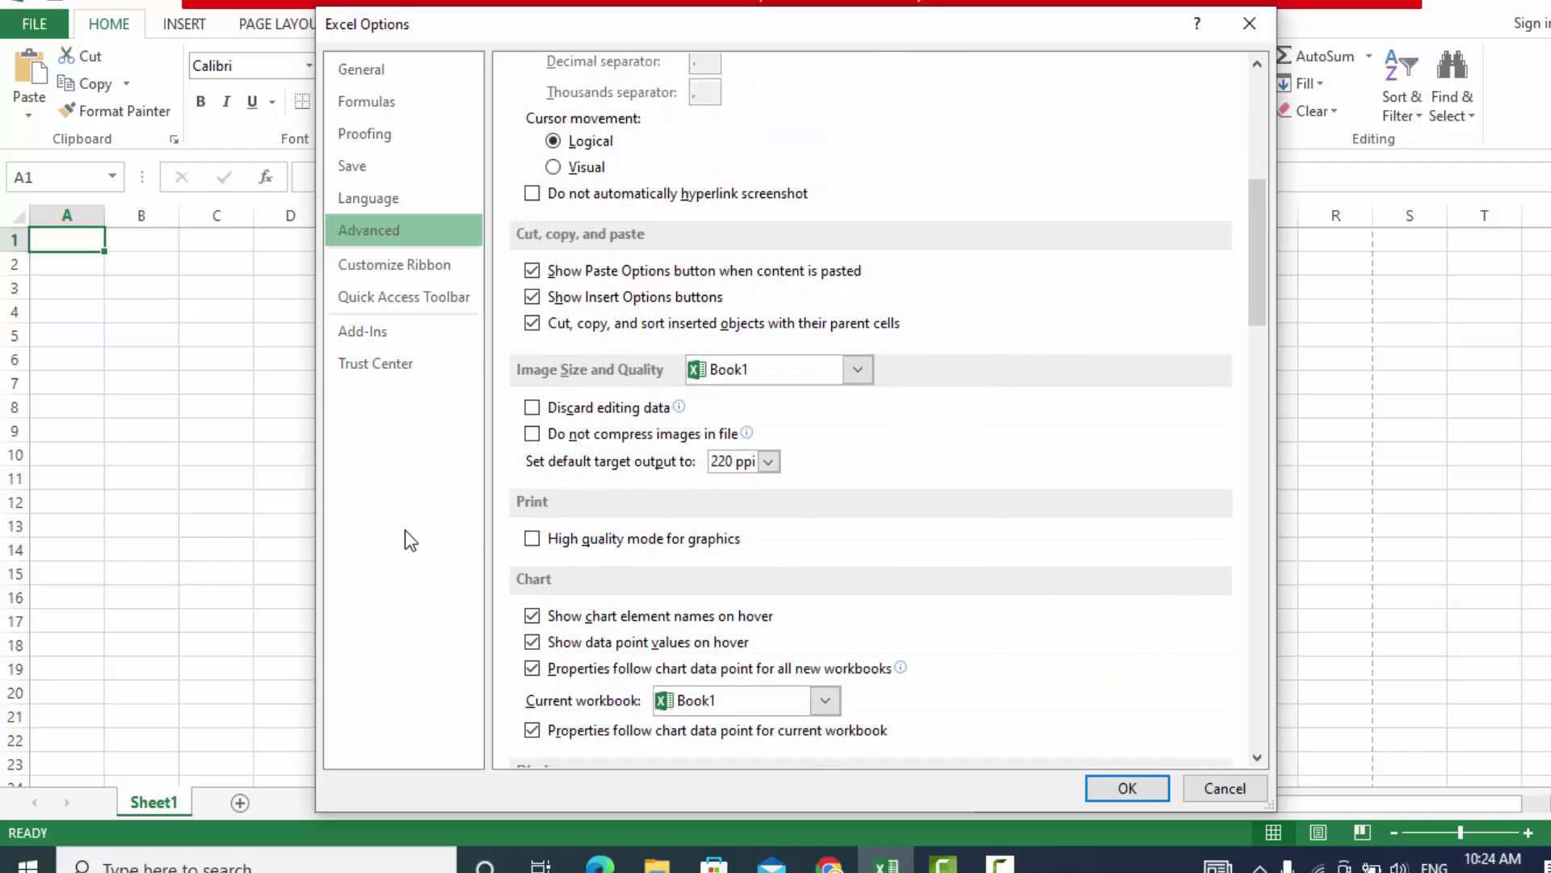
pyautogui.scroll(-2, 406, 530)
pyautogui.scroll(-2, 405, 529)
pyautogui.scroll(-3, 405, 530)
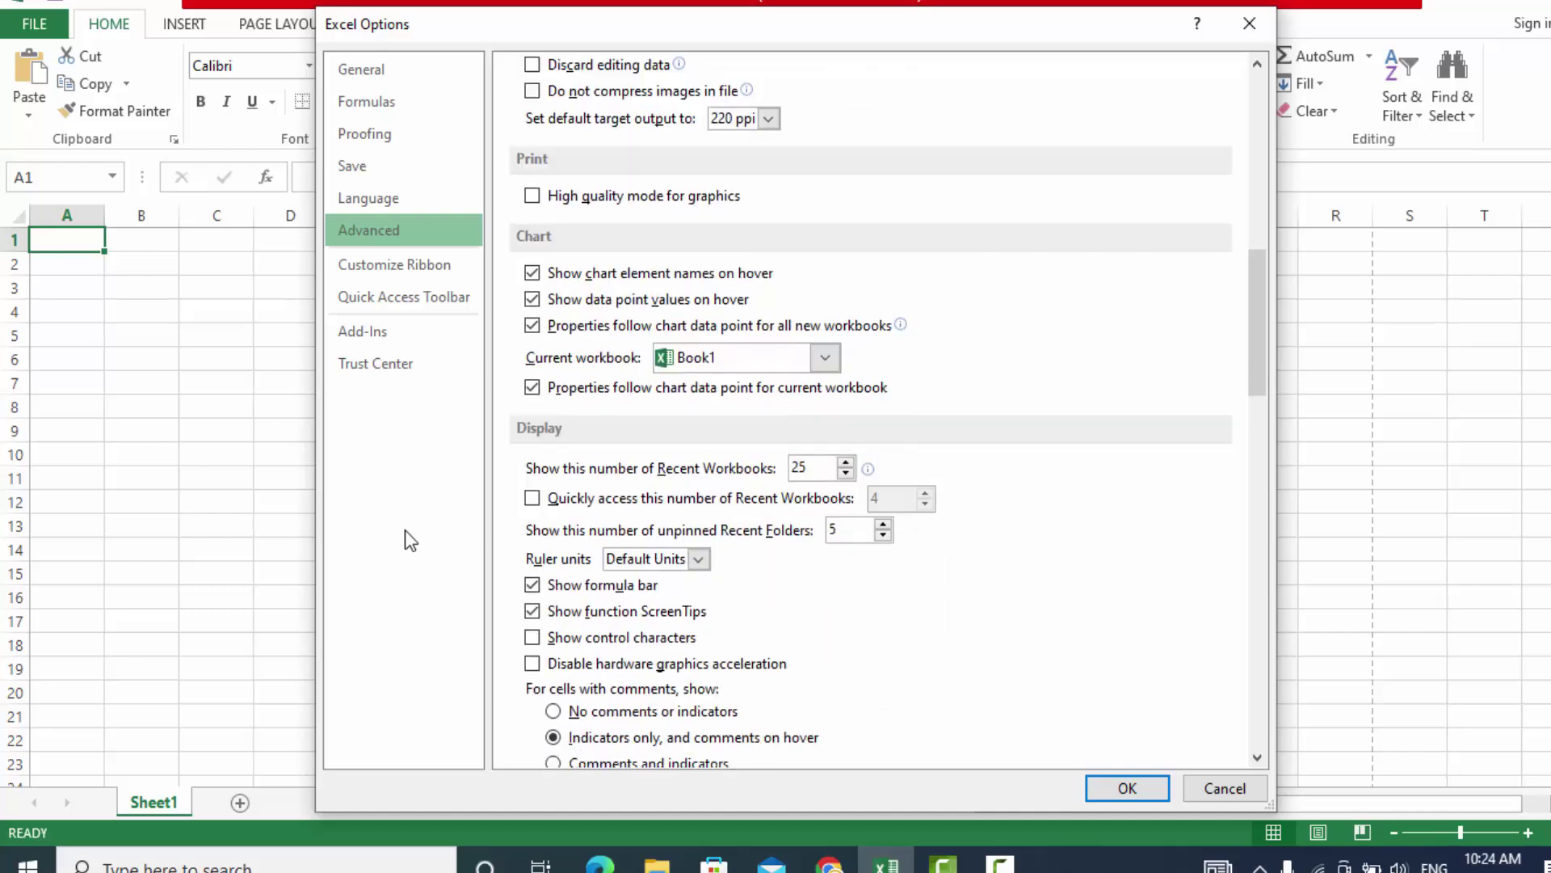
pyautogui.scroll(-3, 405, 530)
pyautogui.scroll(-3, 406, 530)
pyautogui.scroll(-5, 404, 530)
pyautogui.scroll(-5, 405, 530)
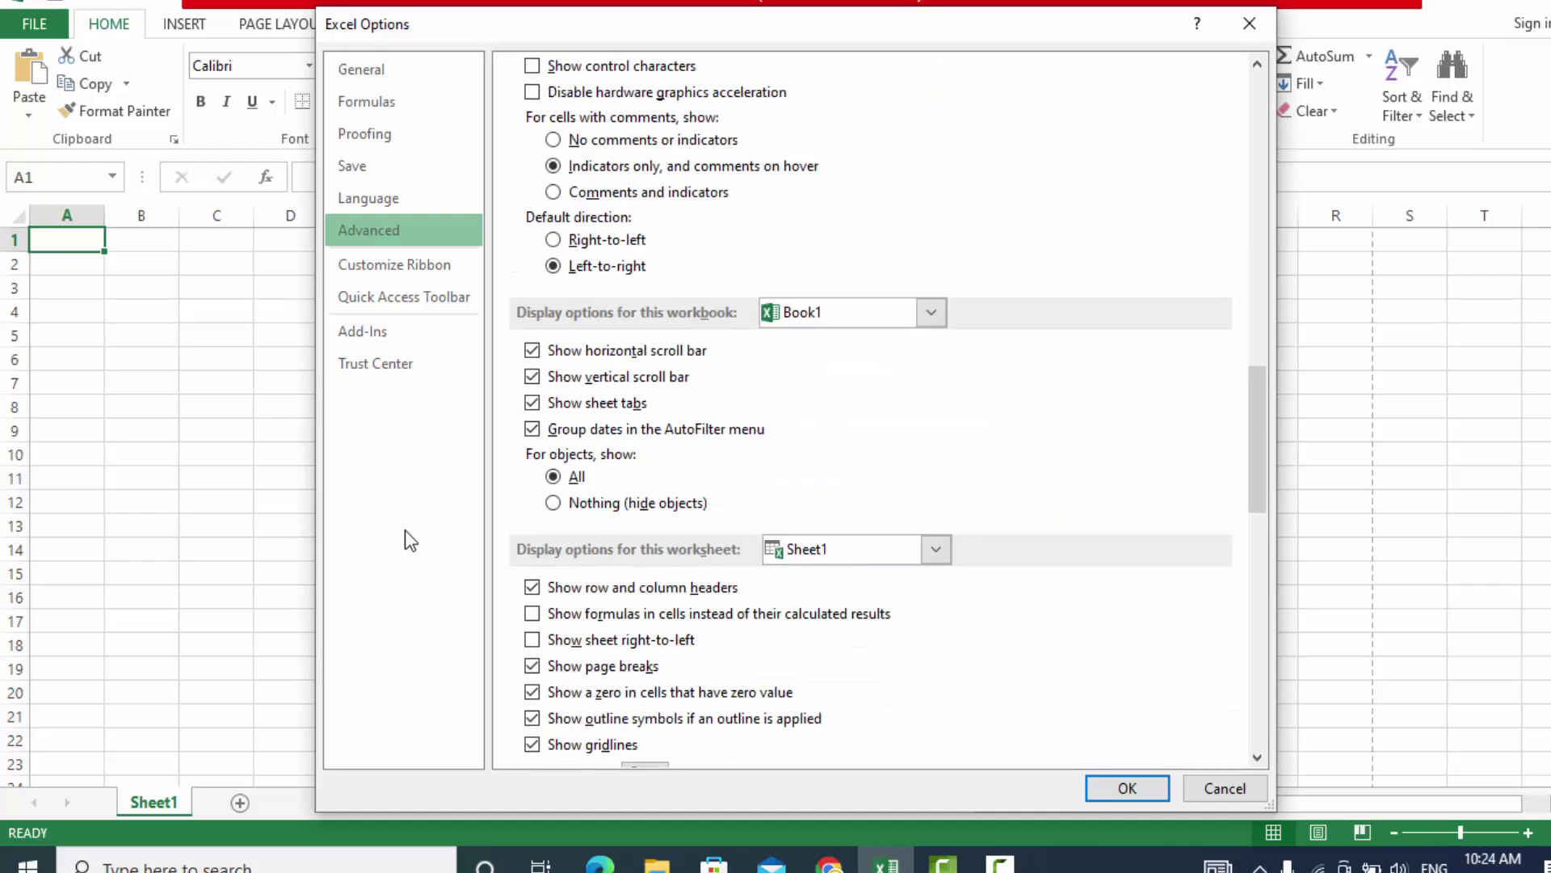
pyautogui.scroll(-4, 405, 530)
pyautogui.scroll(-3, 405, 530)
pyautogui.scroll(-5, 406, 530)
pyautogui.scroll(-7, 405, 529)
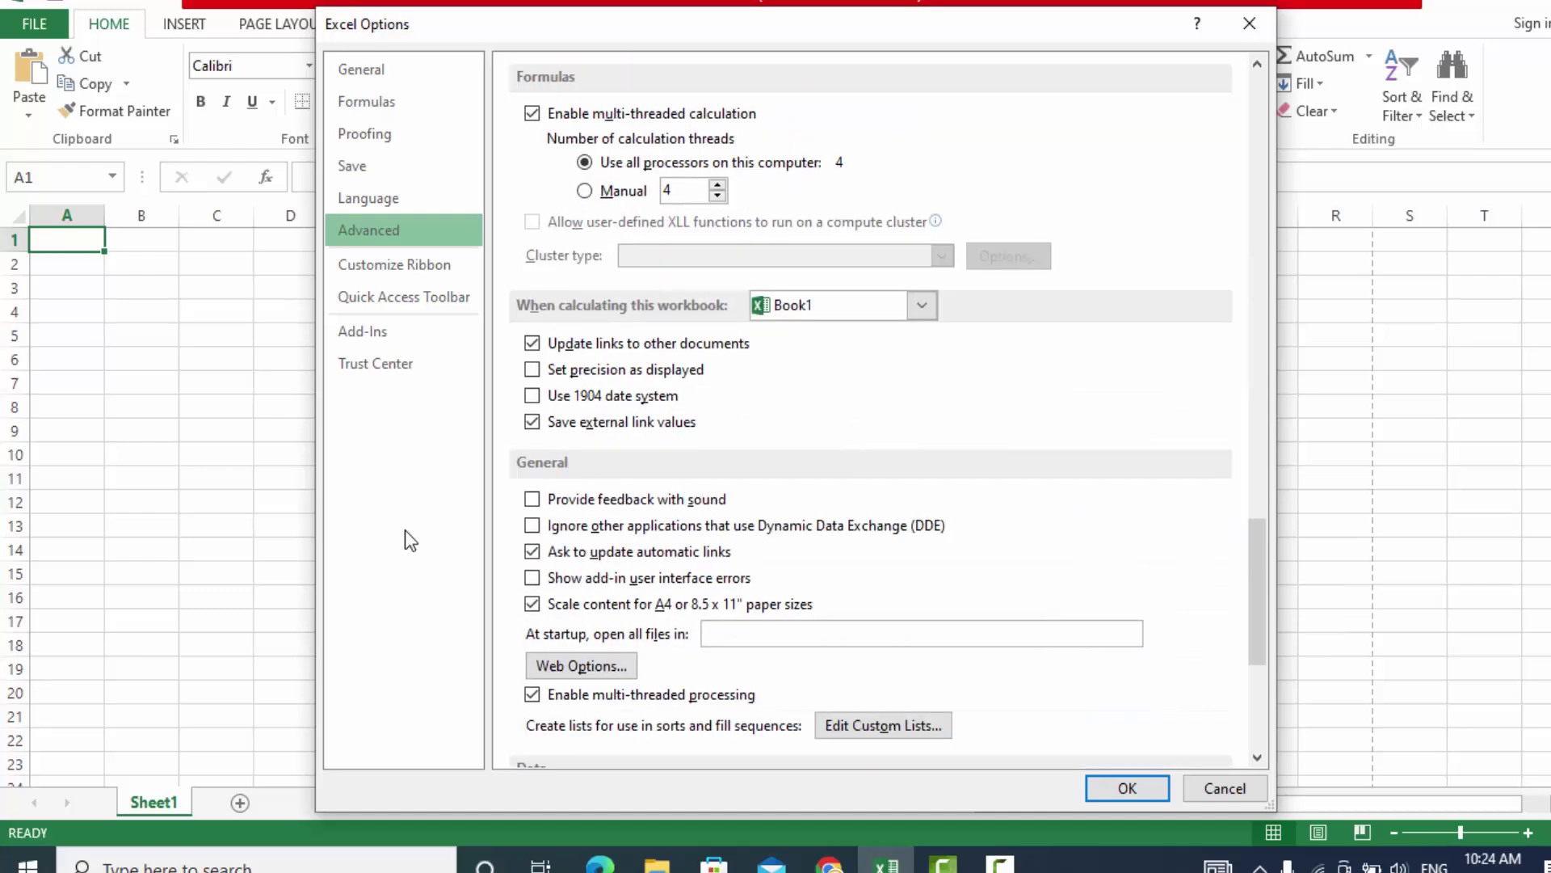
pyautogui.scroll(-2, 405, 529)
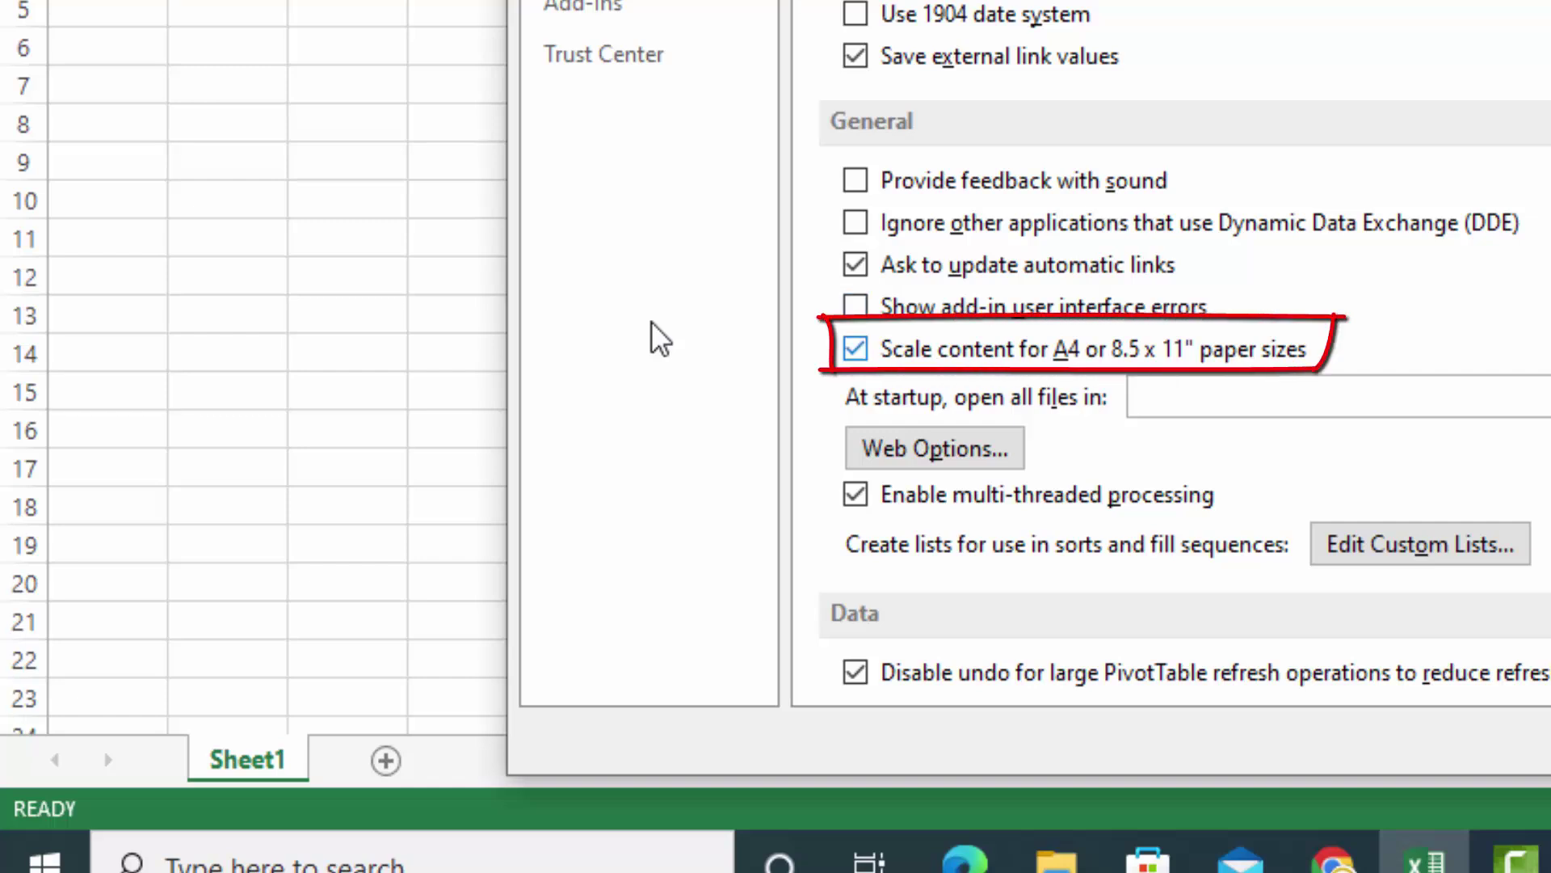
pyautogui.press('space')
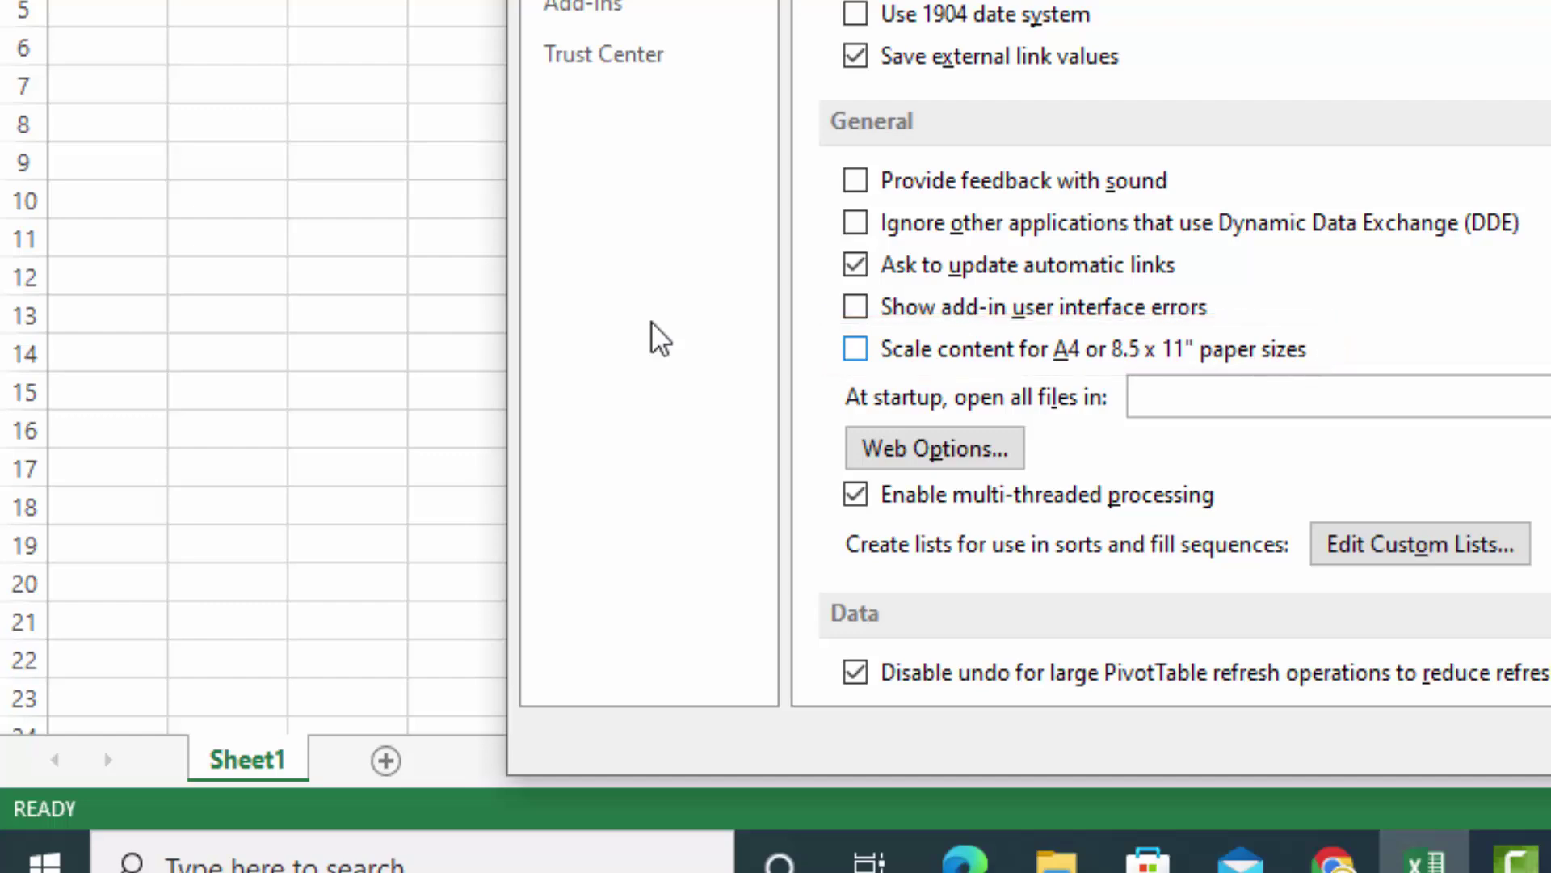
pyautogui.press('Return')
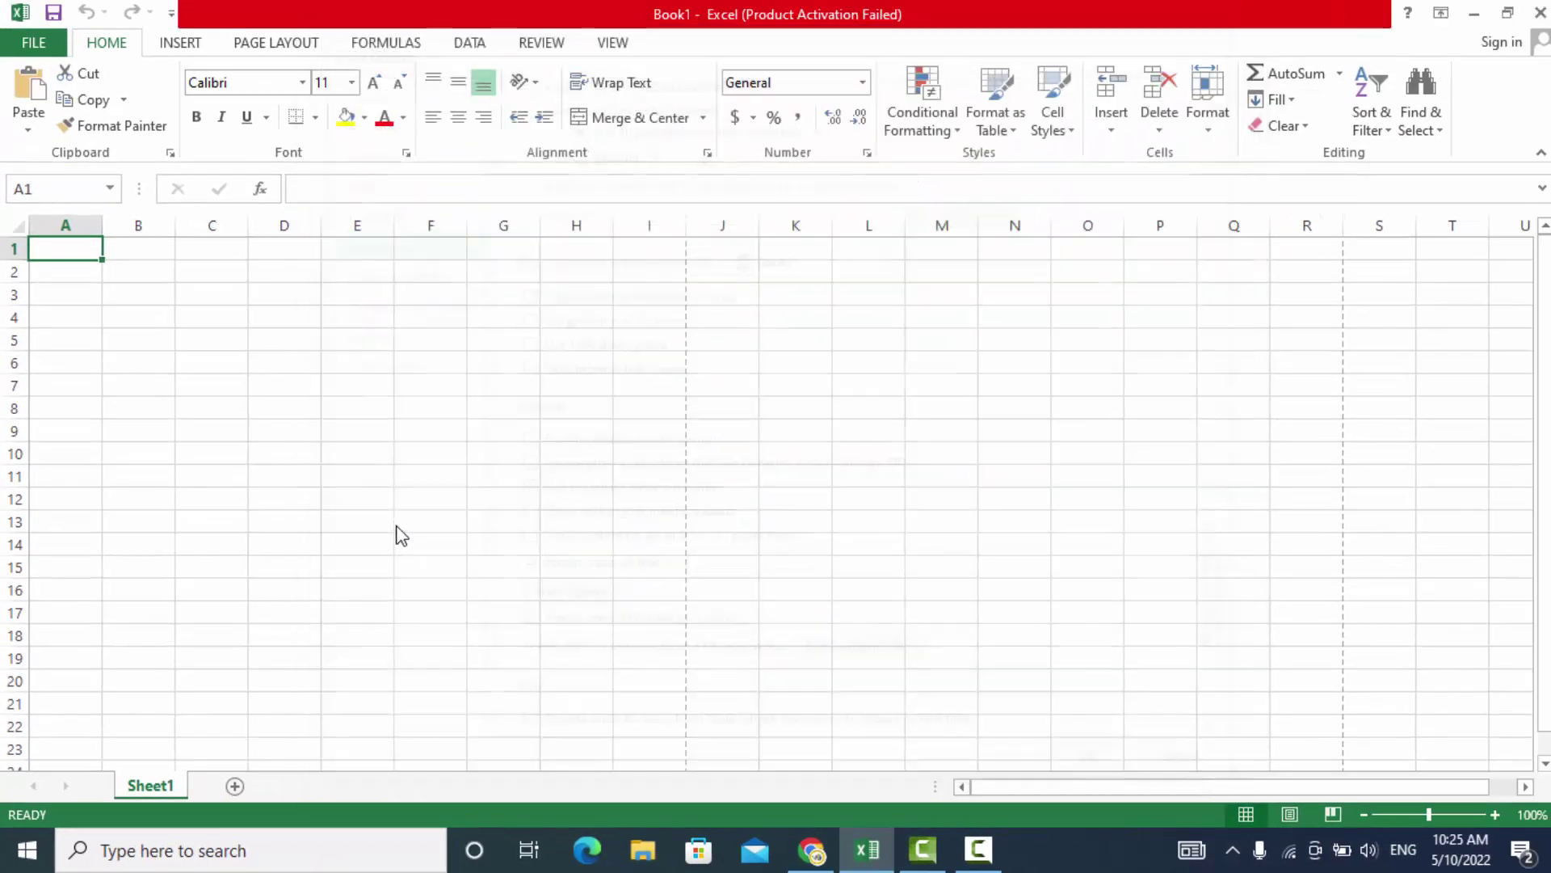
pyautogui.press('Right')
pyautogui.press('Right')
pyautogui.press('Right')
pyautogui.press('Down')
pyautogui.press('Down')
pyautogui.press('Down')
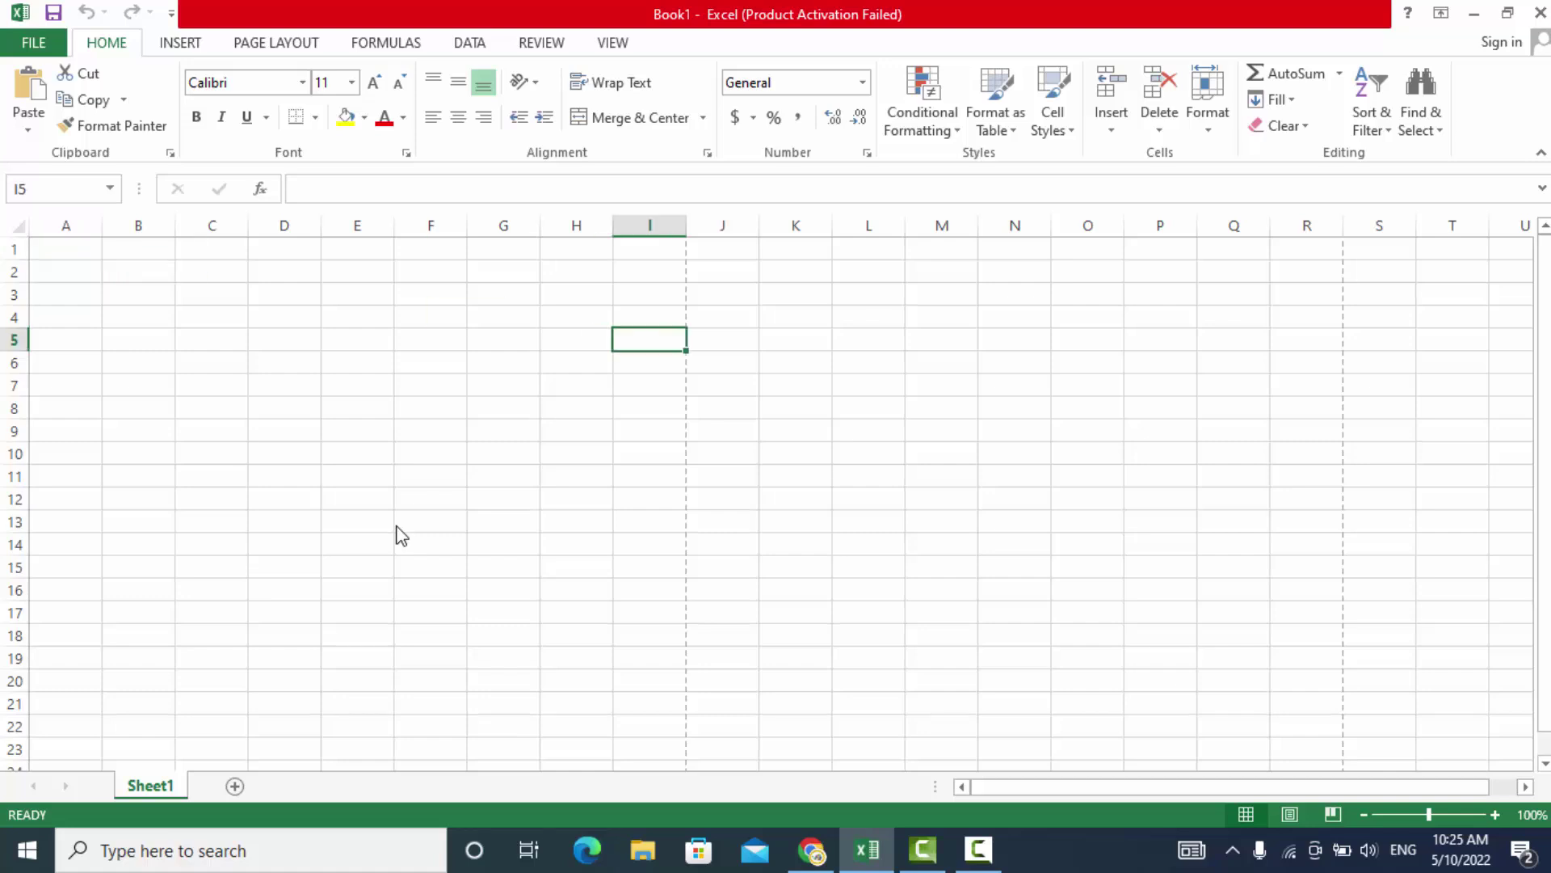
pyautogui.press('Left')
pyautogui.press('Left')
pyautogui.press('Up')
pyautogui.press('Left')
pyautogui.press('Left')
pyautogui.press('Left')
pyautogui.press('Up')
pyautogui.press('Up')
pyautogui.press('Up')
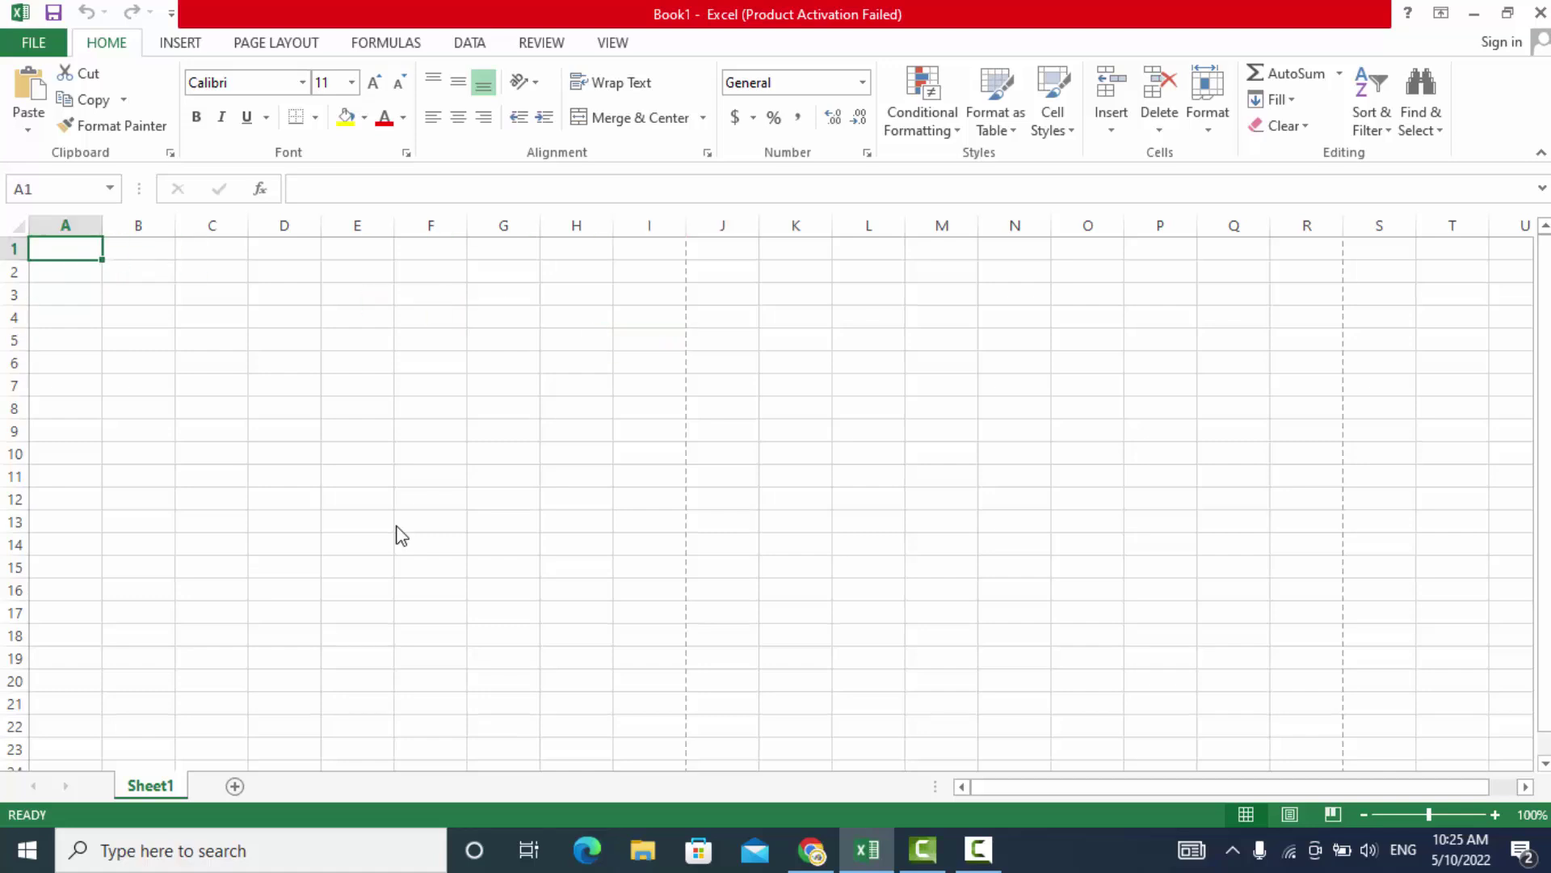